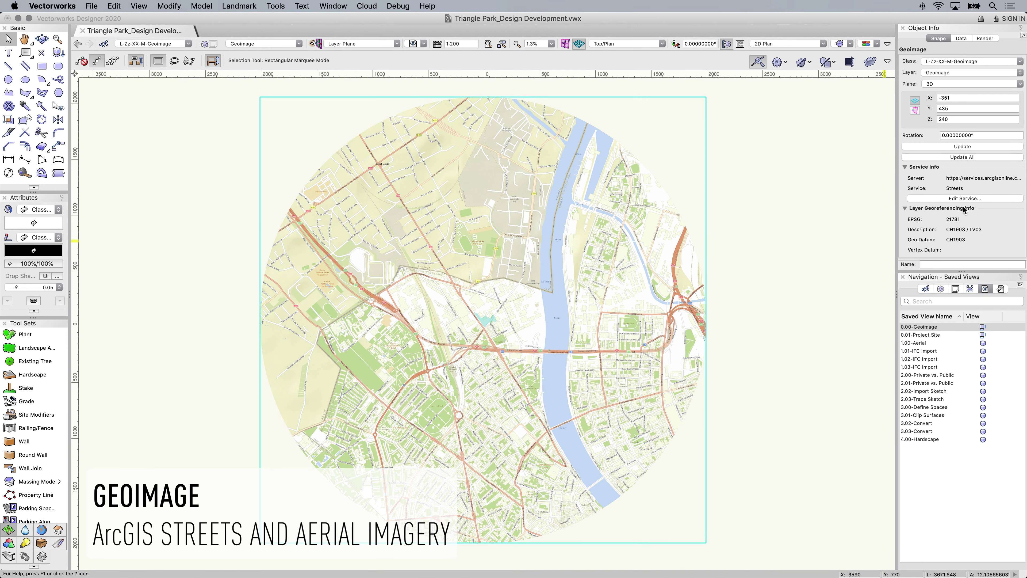
- Switch the geoimage map service from Streets to aerial Imagery
left_click(963, 199)
left_click(324, 249)
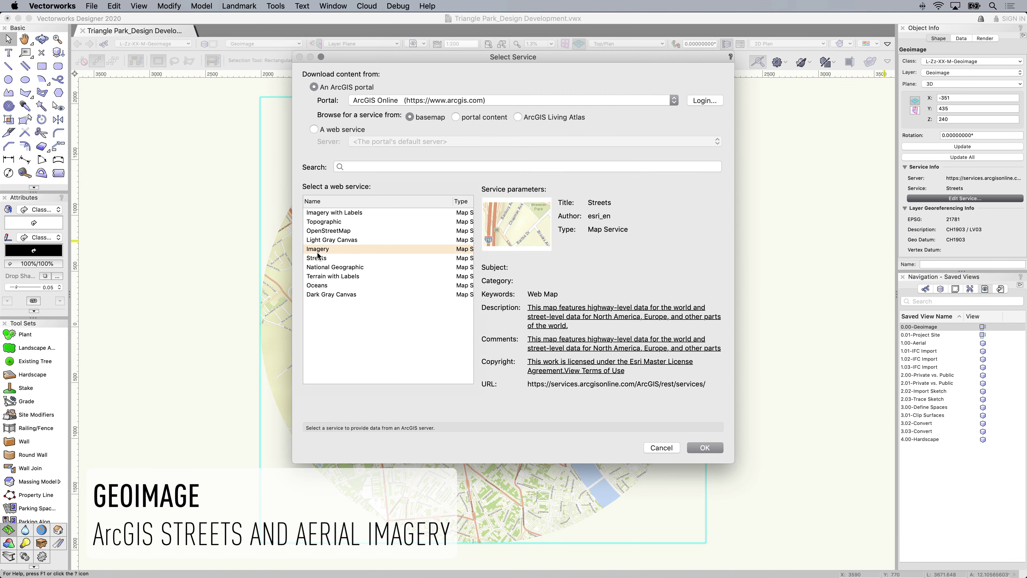
left_click(705, 447)
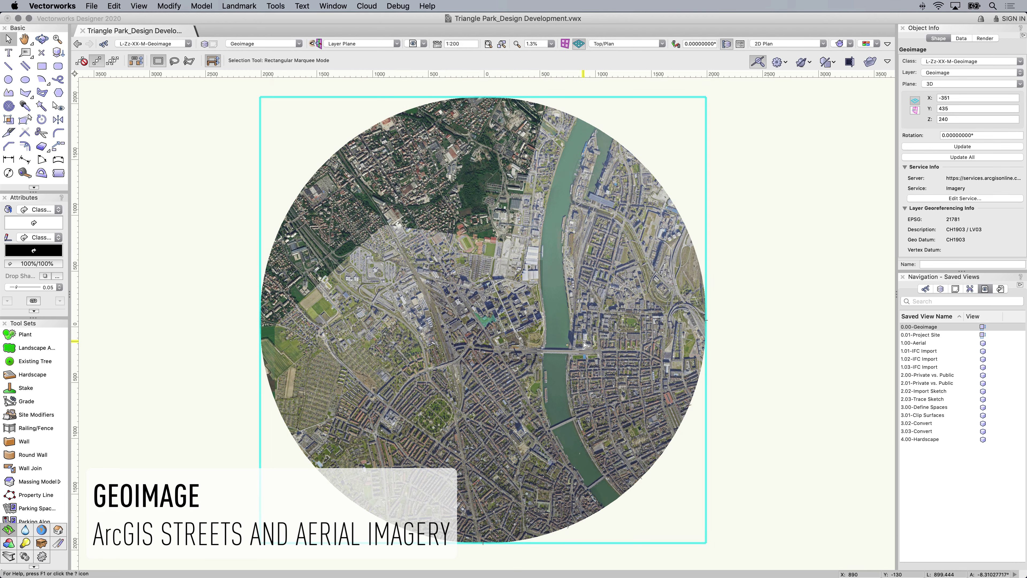
- Show the 0.01-Project Site saved view, then the 1.00-Aerial 3D site view
left_click(972, 335)
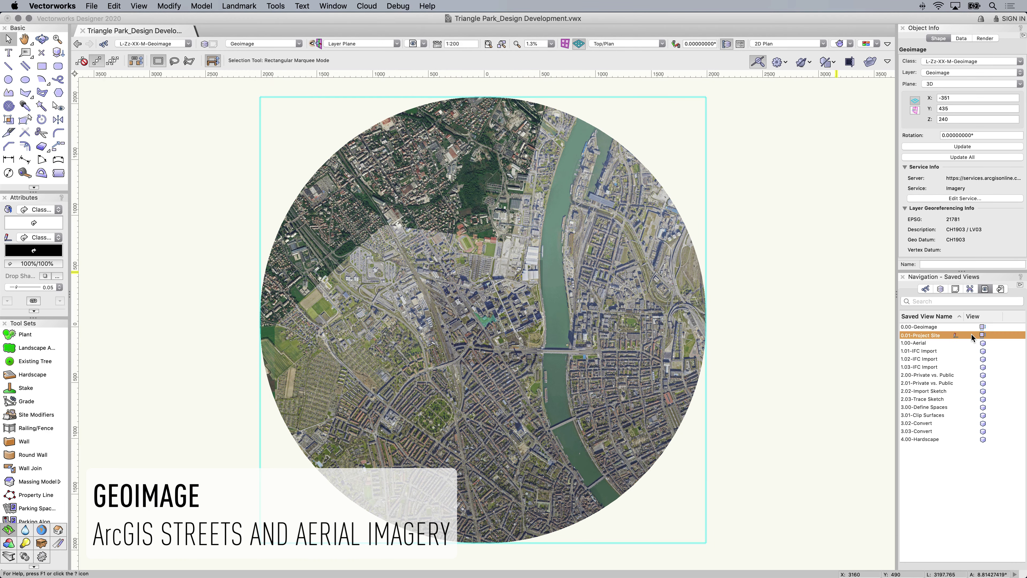
double_click(972, 334)
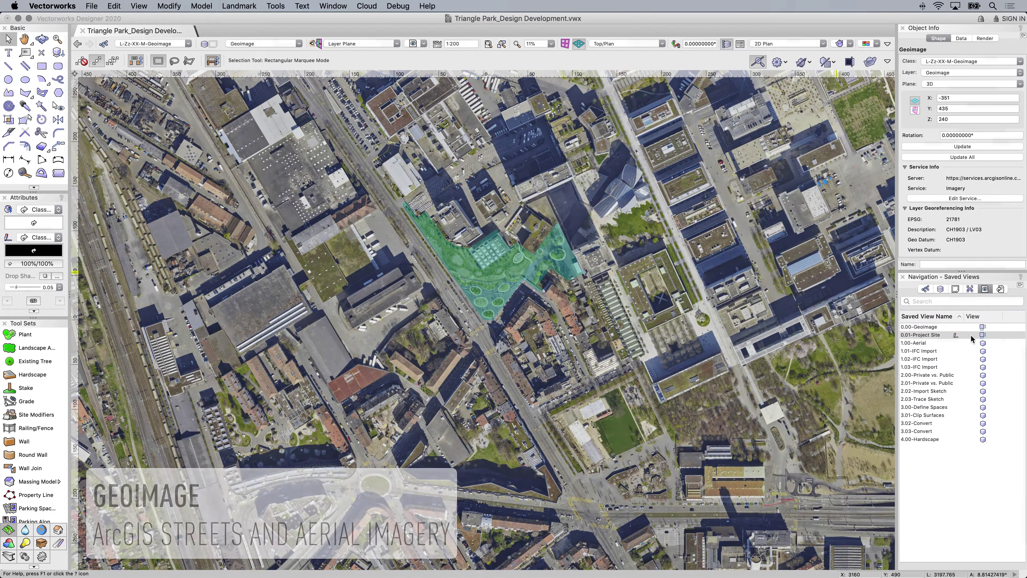
left_click(970, 339)
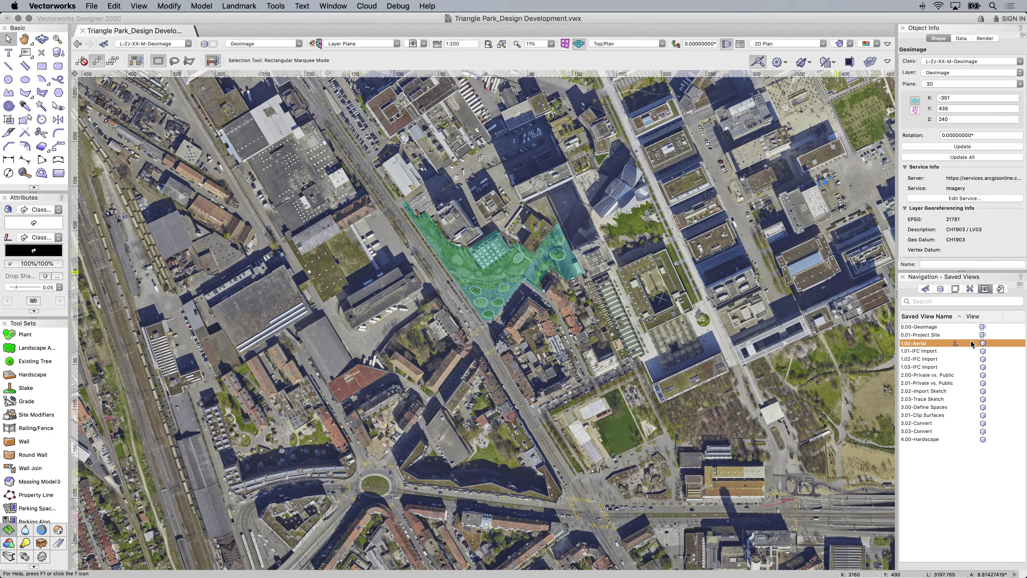
double_click(970, 339)
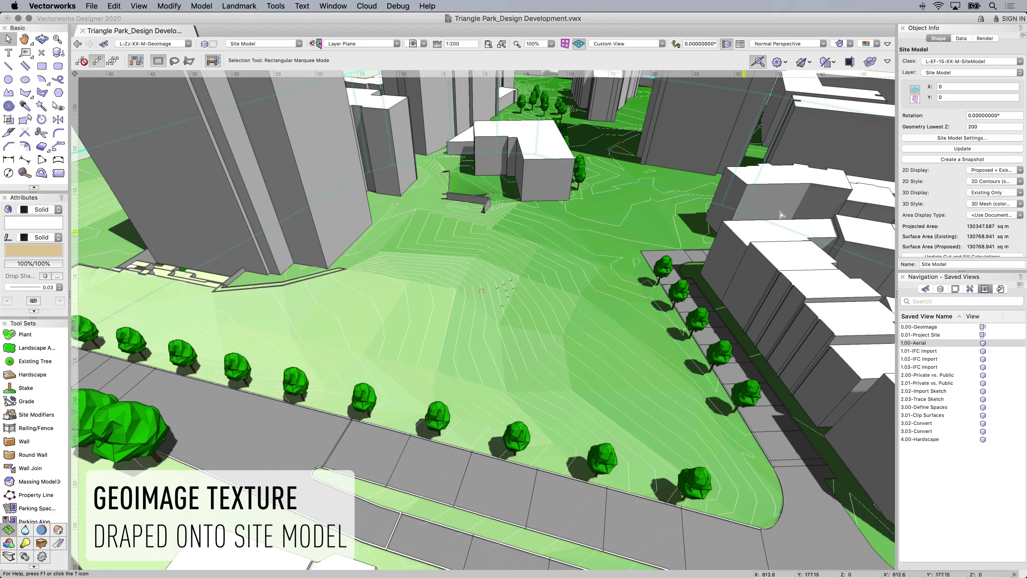
- Drape the geoimage texture over the site model, then show the 1.02-IFC Import building view
left_click(926, 137)
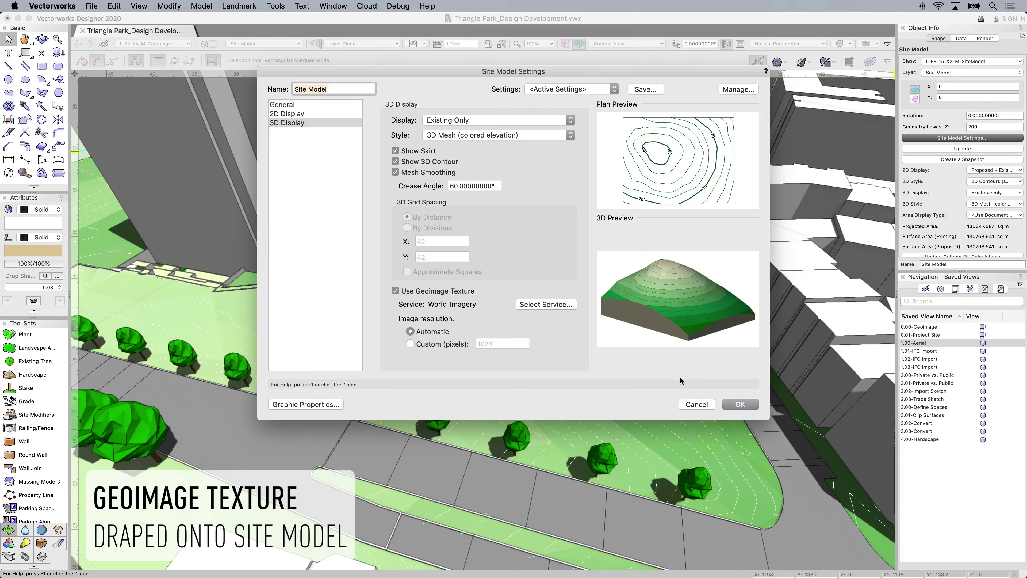
left_click(740, 405)
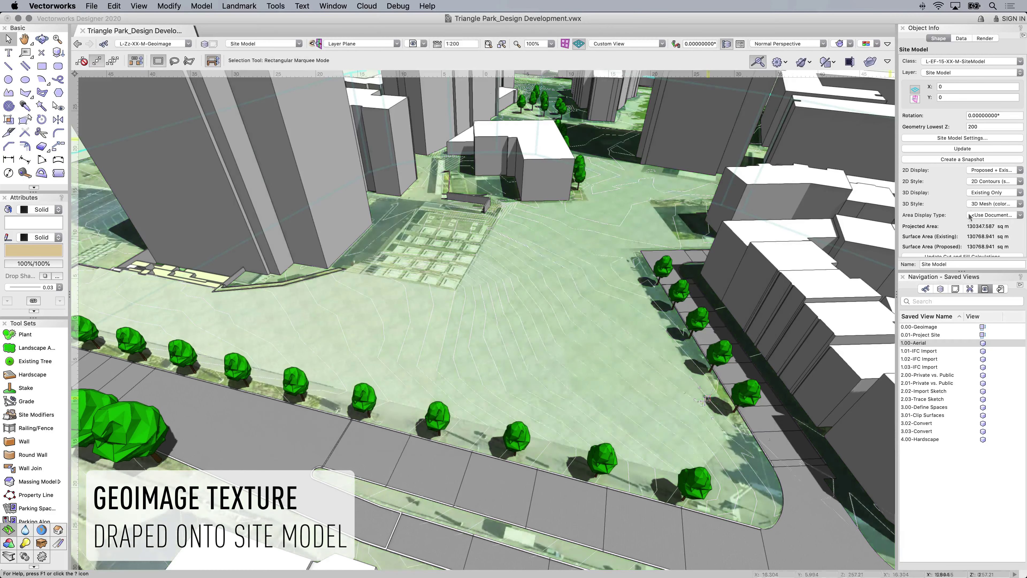
left_click(976, 351)
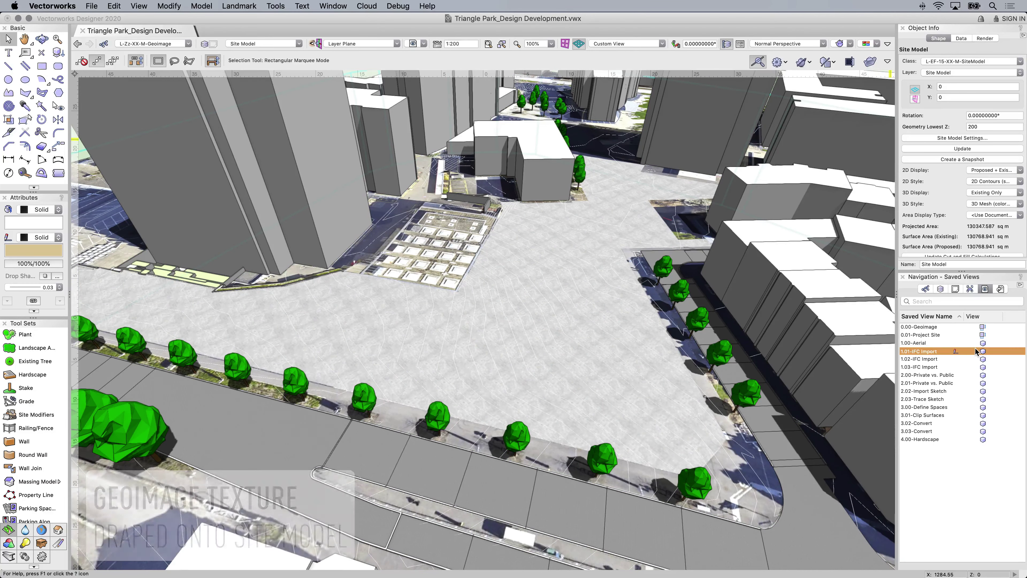
left_click(973, 359)
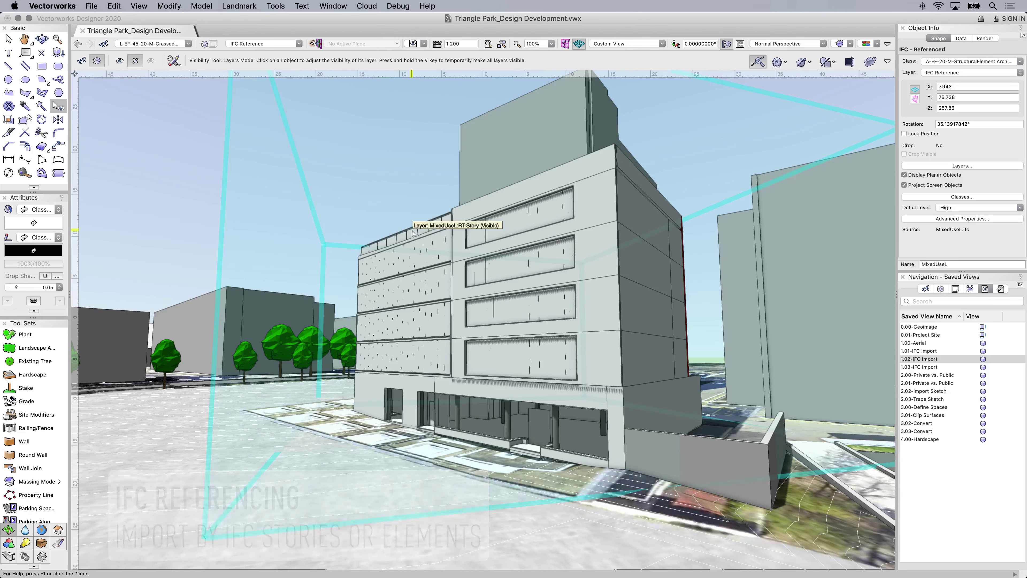
- Hide the IFC building's RT, 5, 4, 3 and 2 story layers, then show 2.01-Private vs. Public
left_click(413, 233)
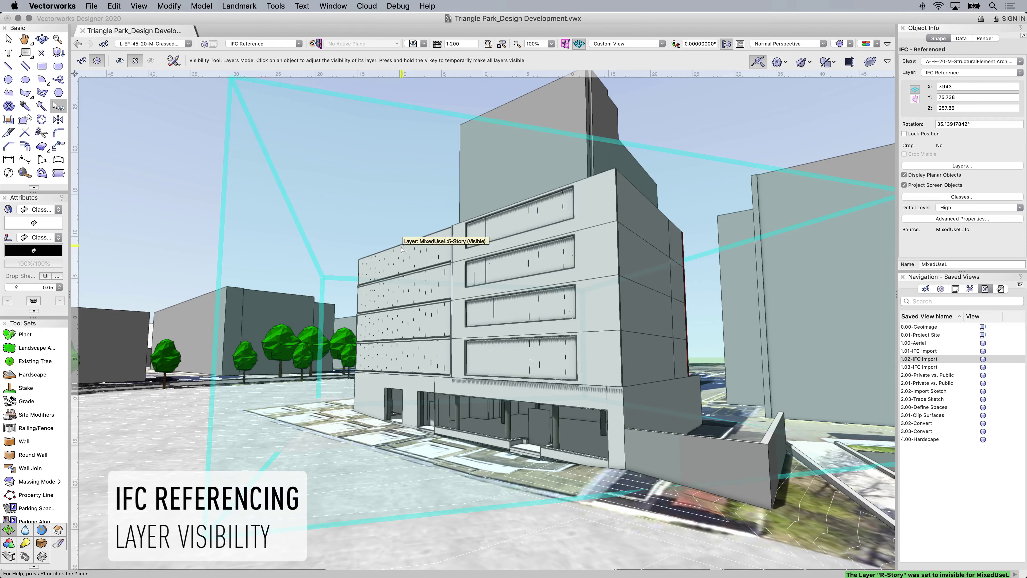
left_click(403, 249)
left_click(402, 278)
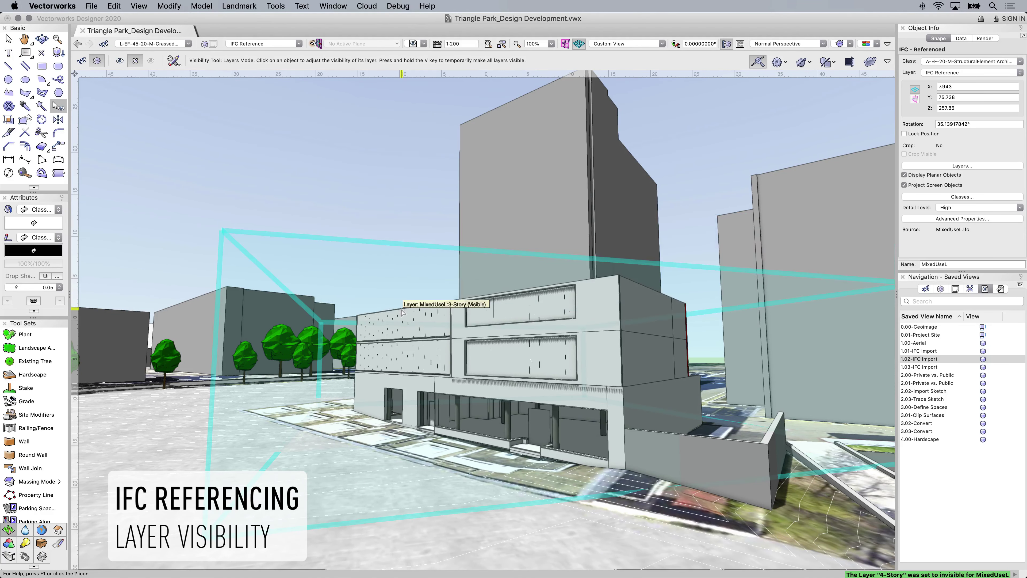
left_click(403, 312)
left_click(401, 345)
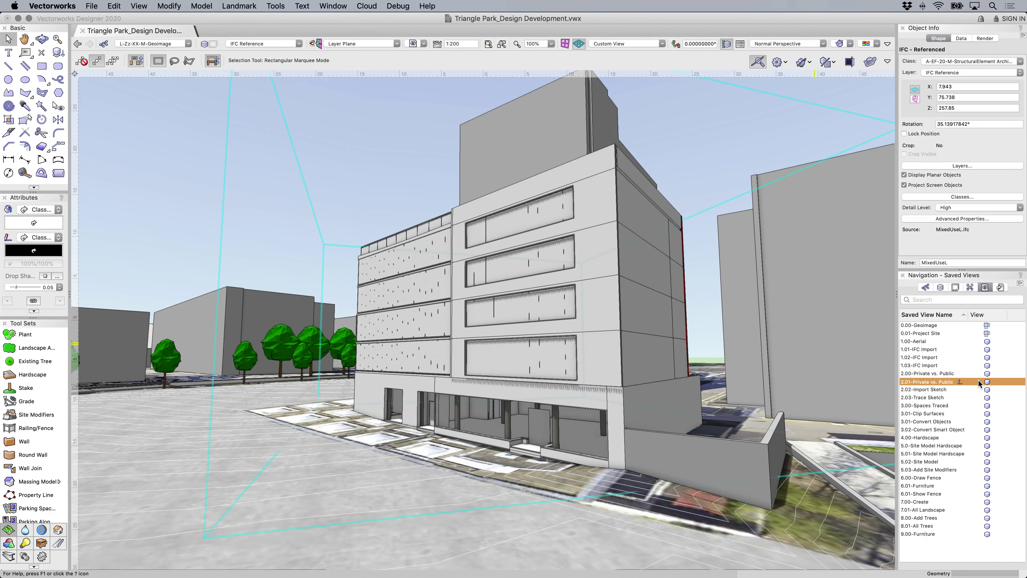
double_click(979, 380)
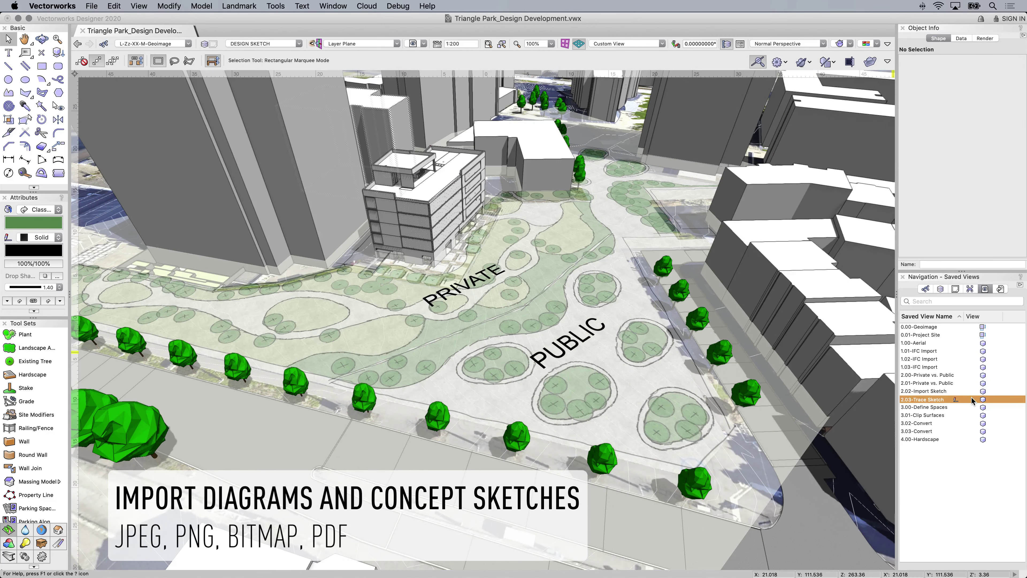
- In the 2.03-Trace Sketch view, trace the oval bed below PUBLIC as a closed tangent-arc polyline
double_click(972, 399)
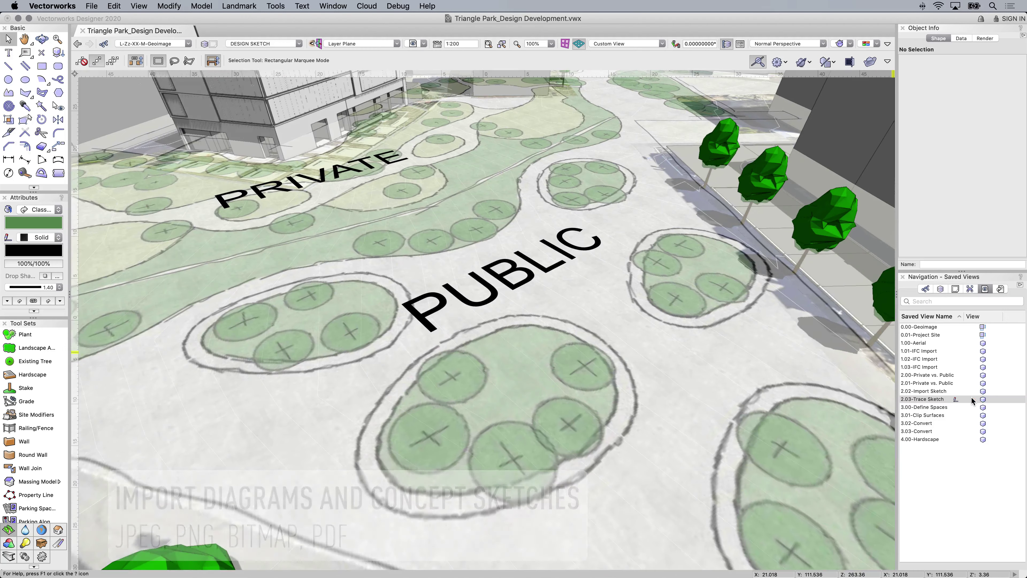
left_click(502, 328)
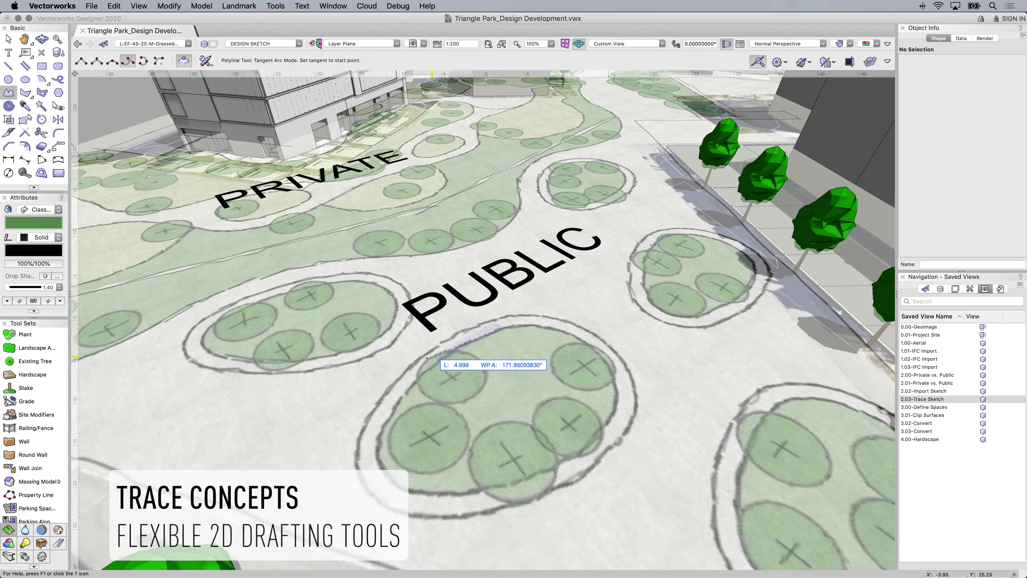
left_click(426, 358)
left_click(393, 410)
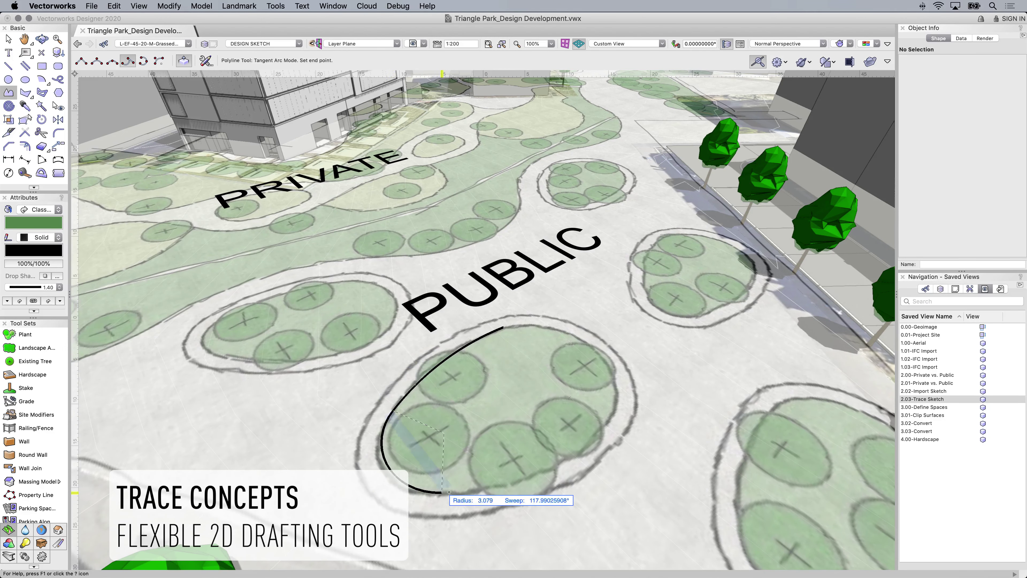
left_click(454, 492)
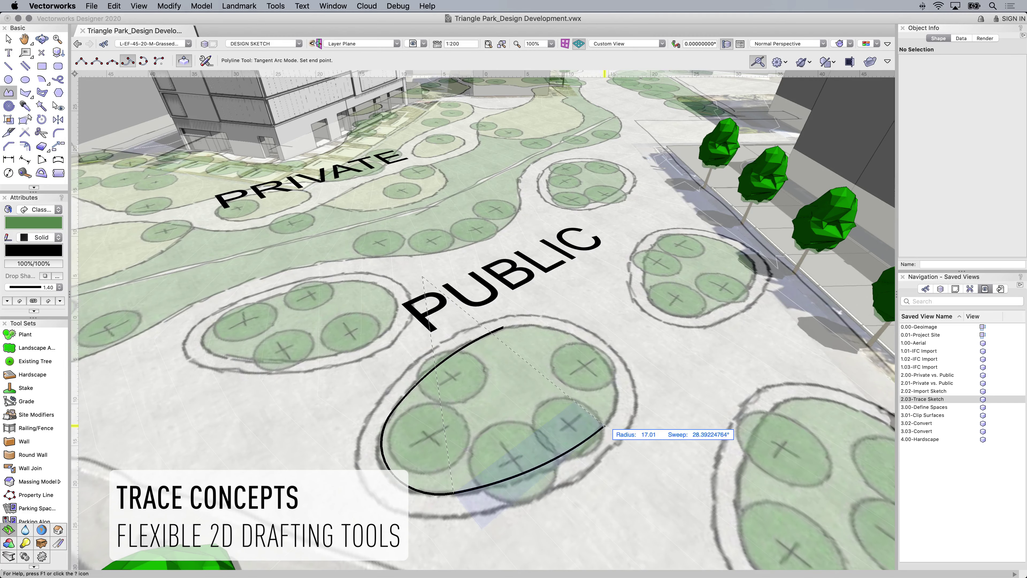
left_click(504, 329)
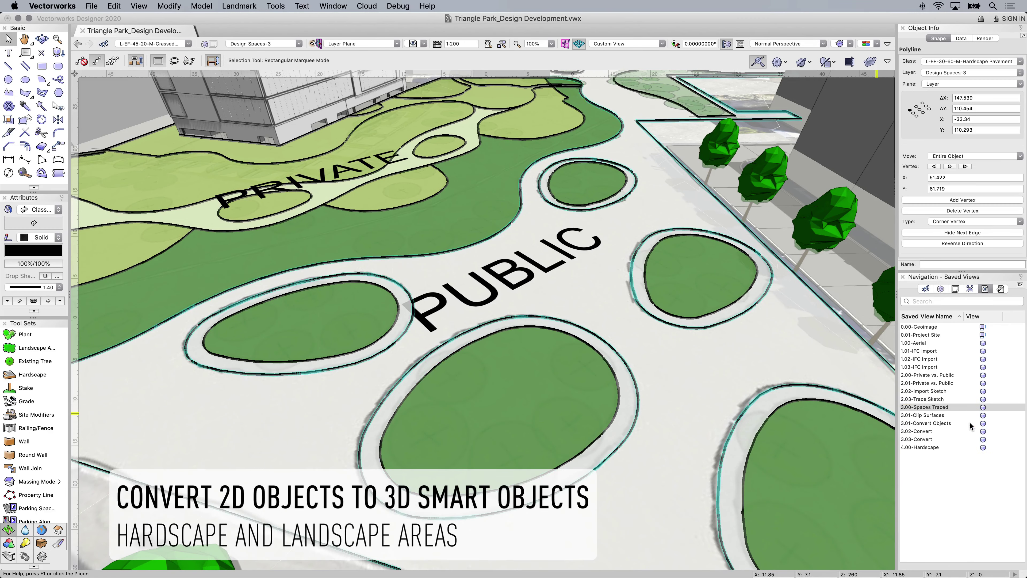
- In the 3.01-Convert Objects view, convert the traced plaza polyline into a Hardscape object
left_click(970, 423)
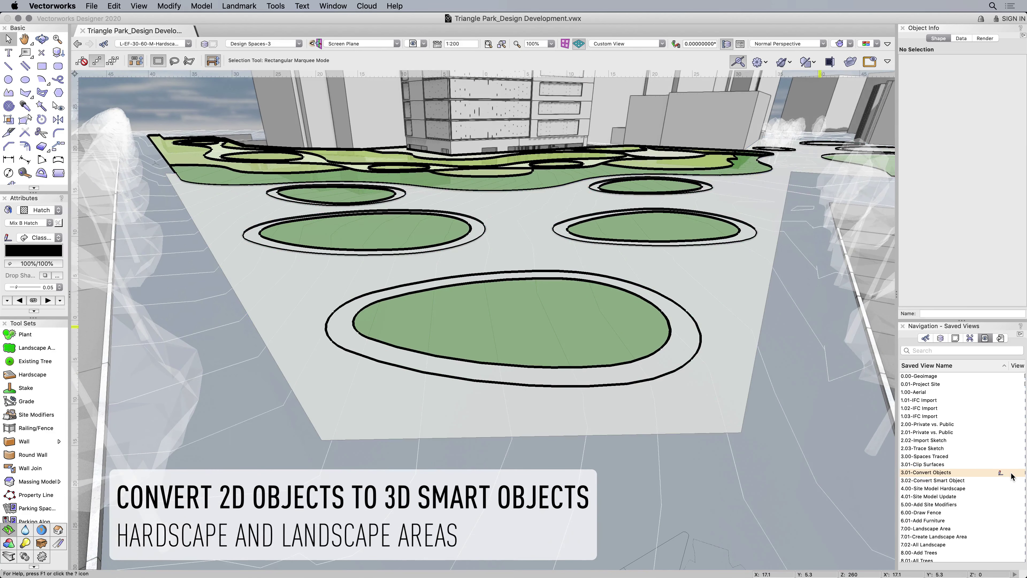
right_click(729, 335)
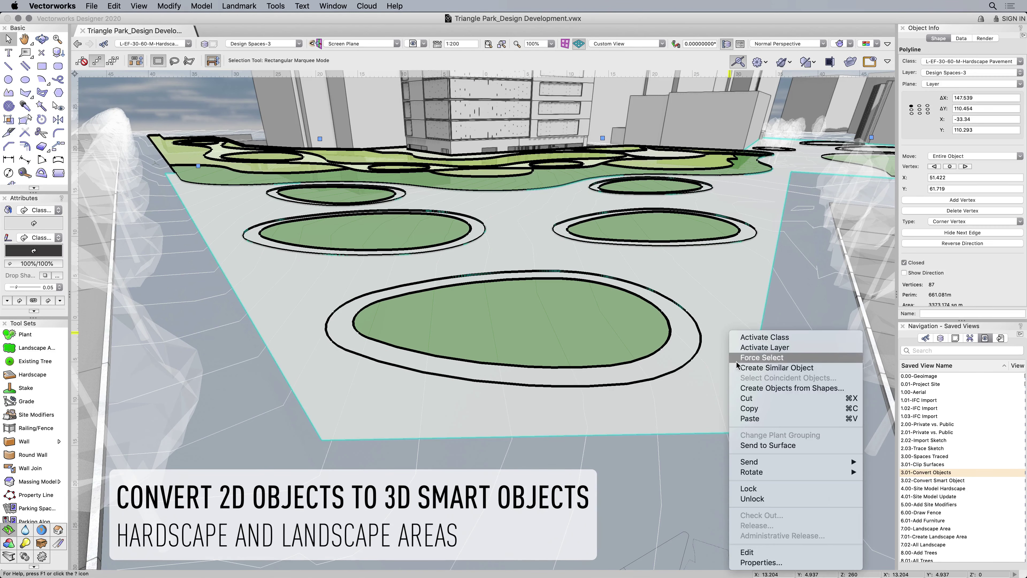
left_click(750, 391)
left_click(424, 137)
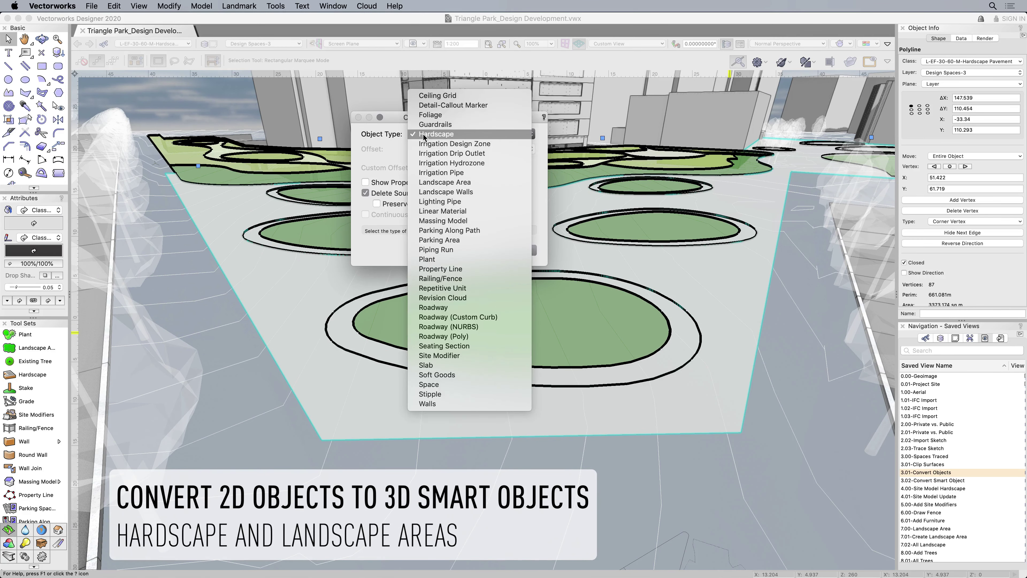
left_click(519, 250)
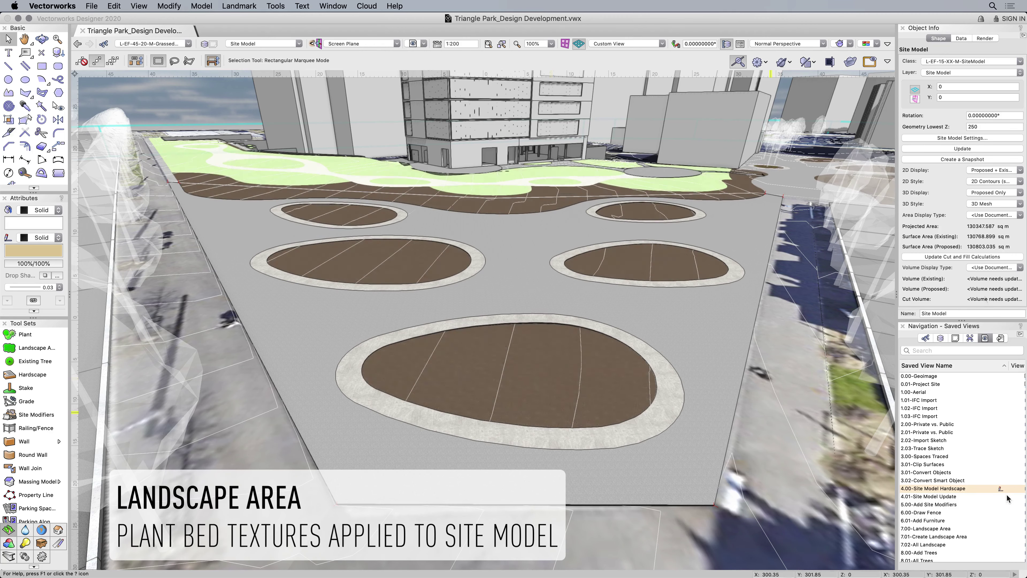
- Show the 5.00-Add Site Modifiers saved view, then the 6.00-Draw Fence view
left_click(1006, 506)
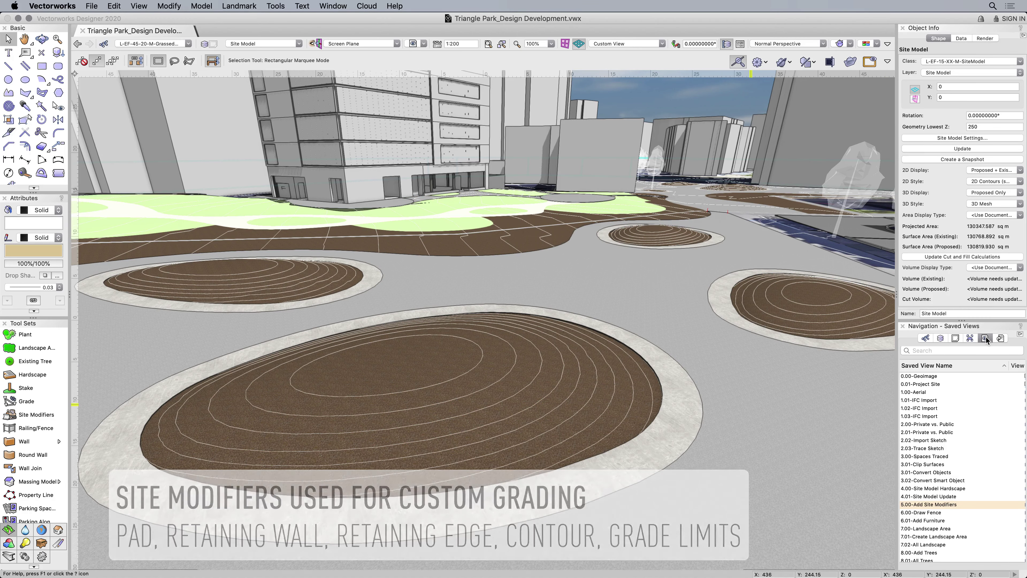
double_click(991, 511)
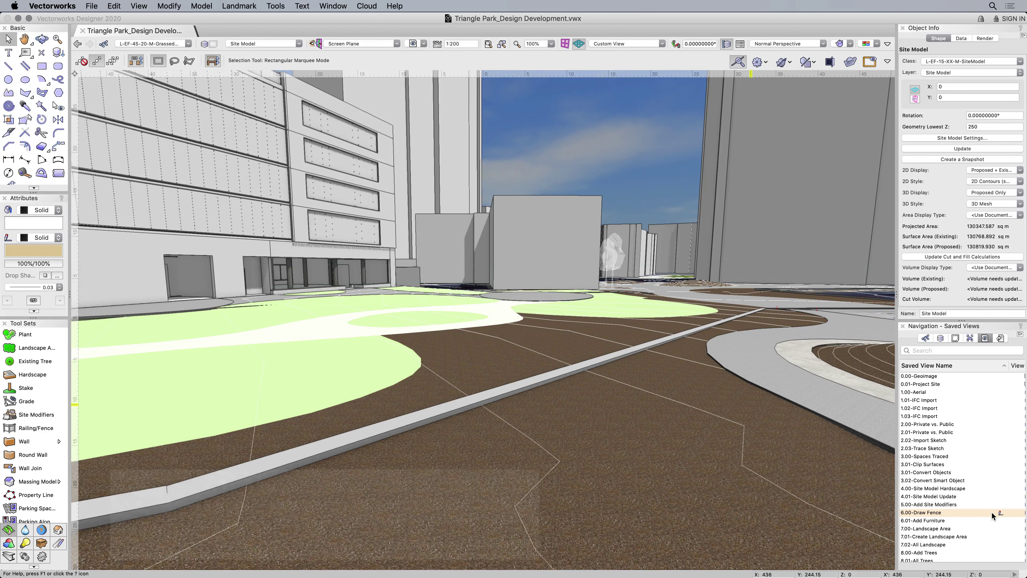
- Draw a fence along the curb using the document's own fence style
left_click(17, 429)
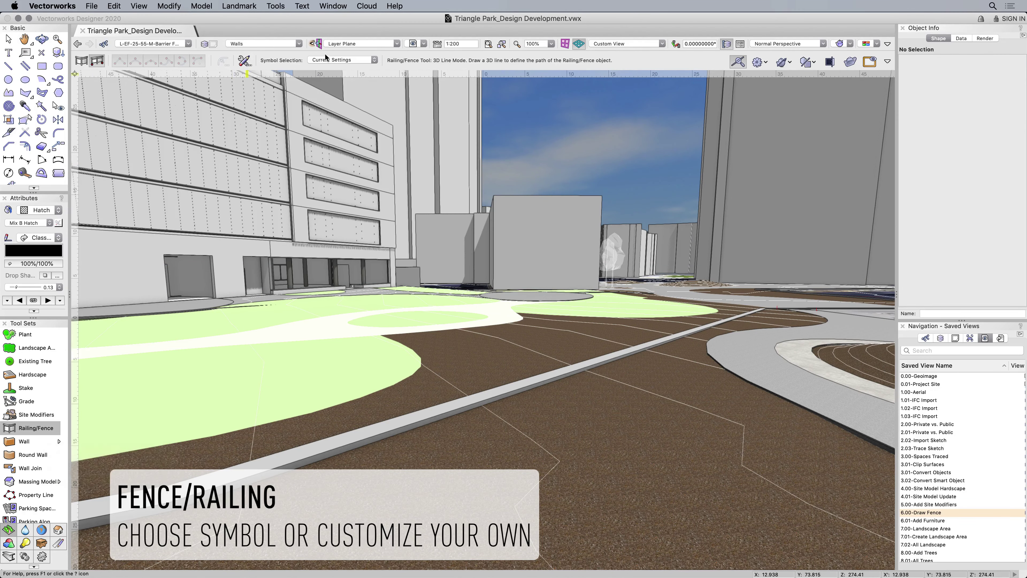
left_click(342, 59)
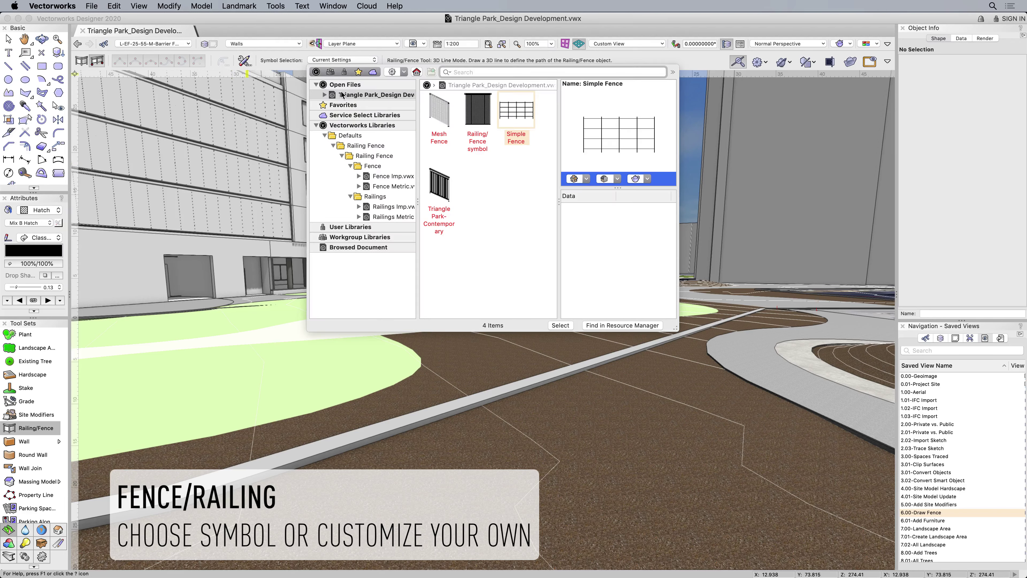
left_click(388, 177)
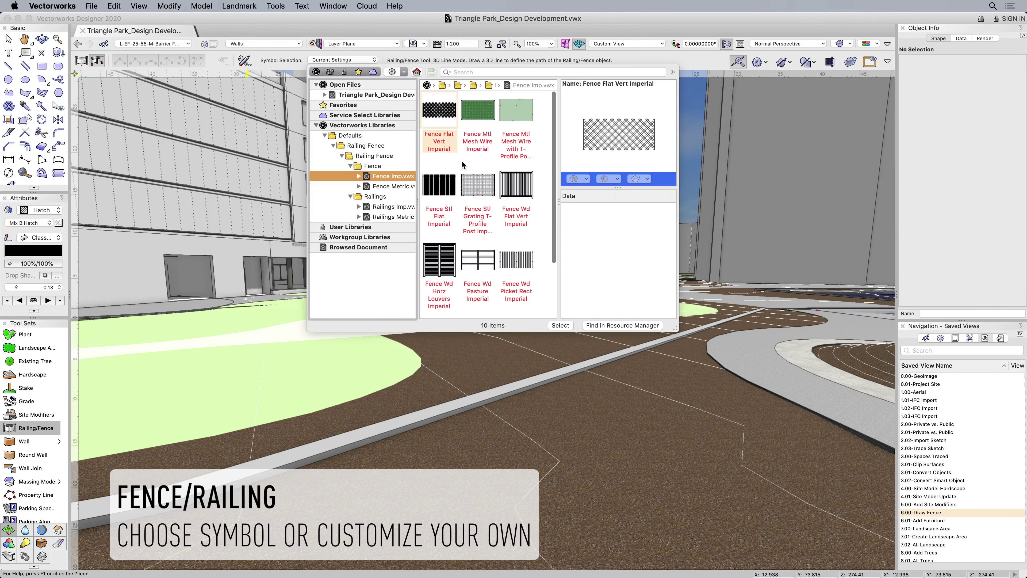
left_click(385, 93)
left_click(286, 60)
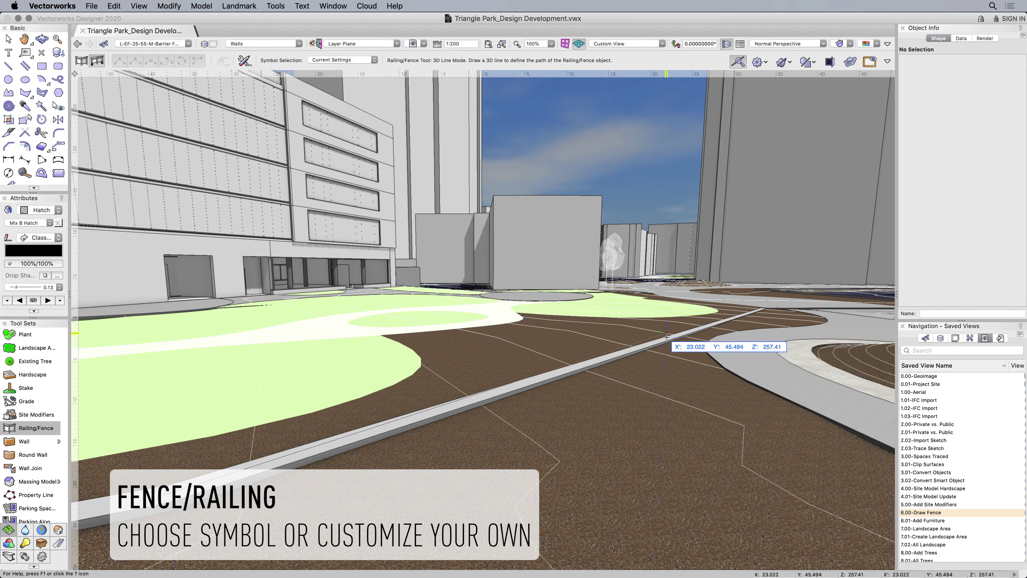
left_click(694, 329)
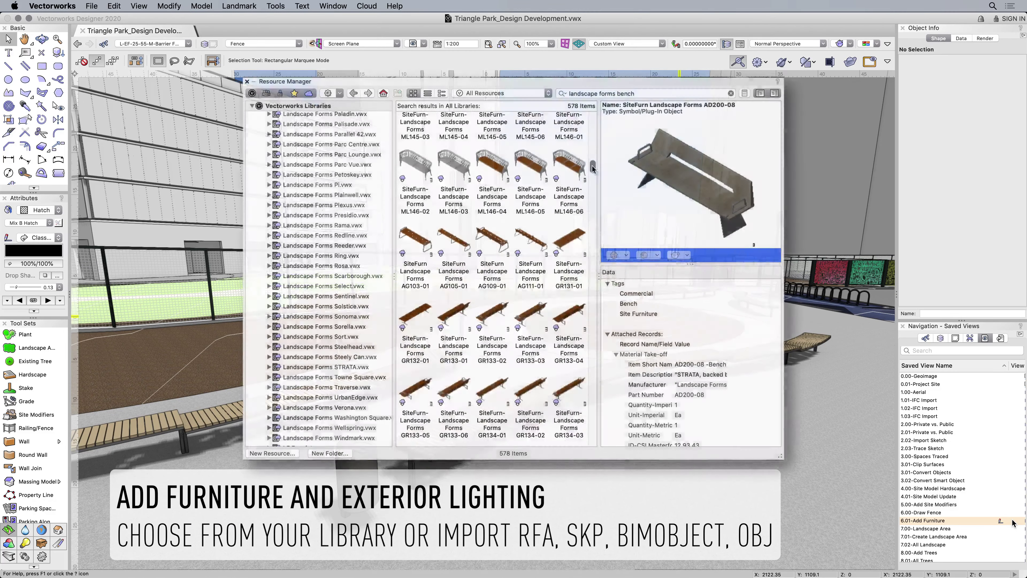
- Browse the Landscape Forms bench results in the Resource Manager
scroll(593, 179, "down", 3)
left_click_drag(592, 178, 593, 192)
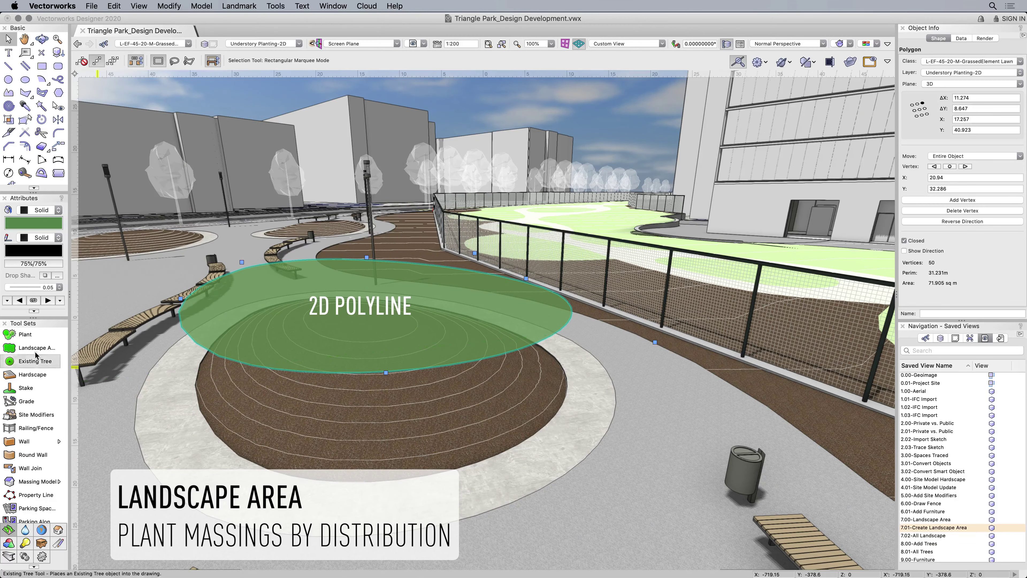
- Fill the central bed with a White/Sliver Perennial mix landscape area, then show 8.00-Add Trees
left_click(30, 348)
left_click(225, 61)
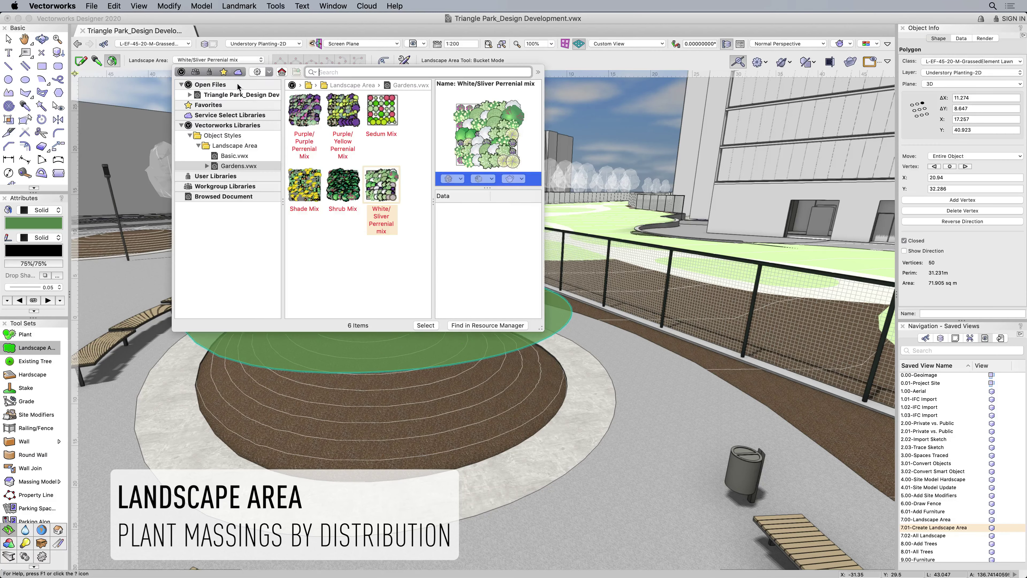
double_click(375, 192)
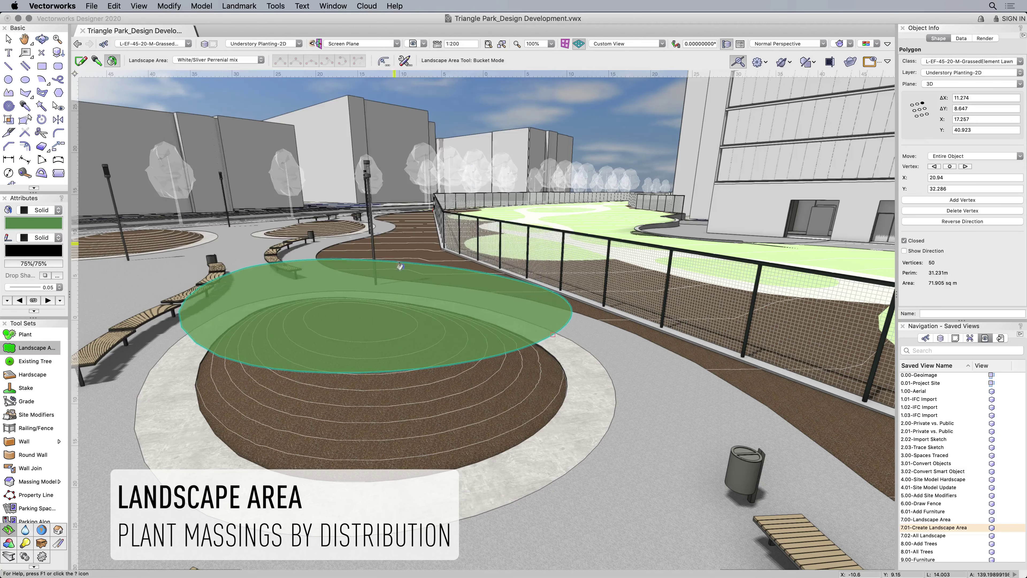
left_click(409, 314)
key("x")
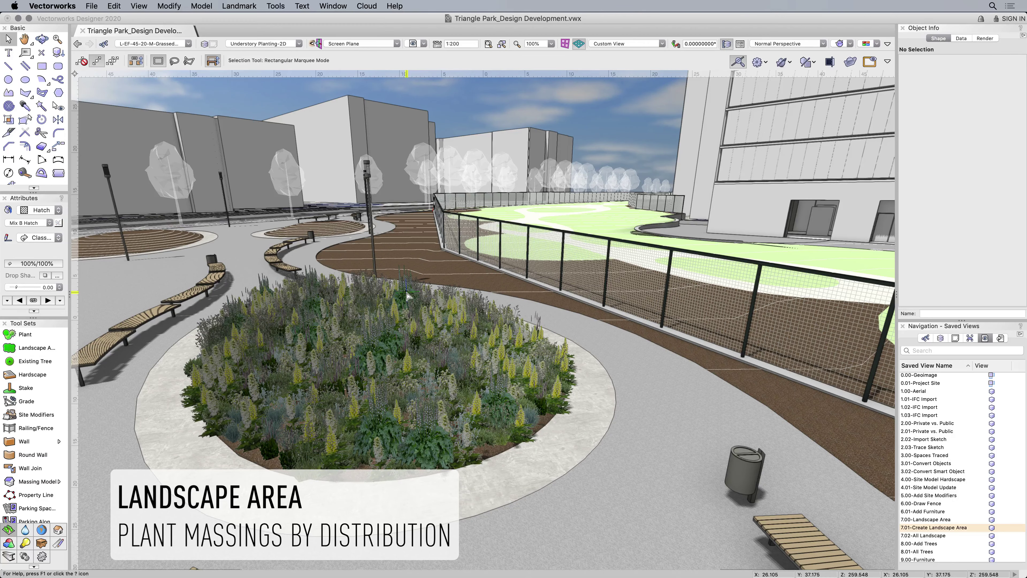
double_click(982, 544)
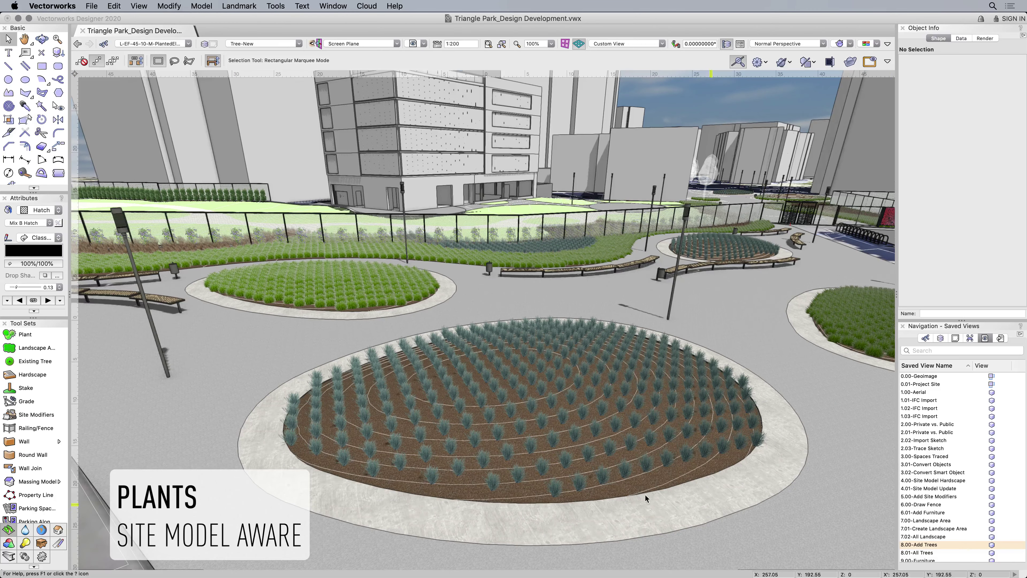
- Place two Shade Tree 04 plants in the central bed
left_click(23, 335)
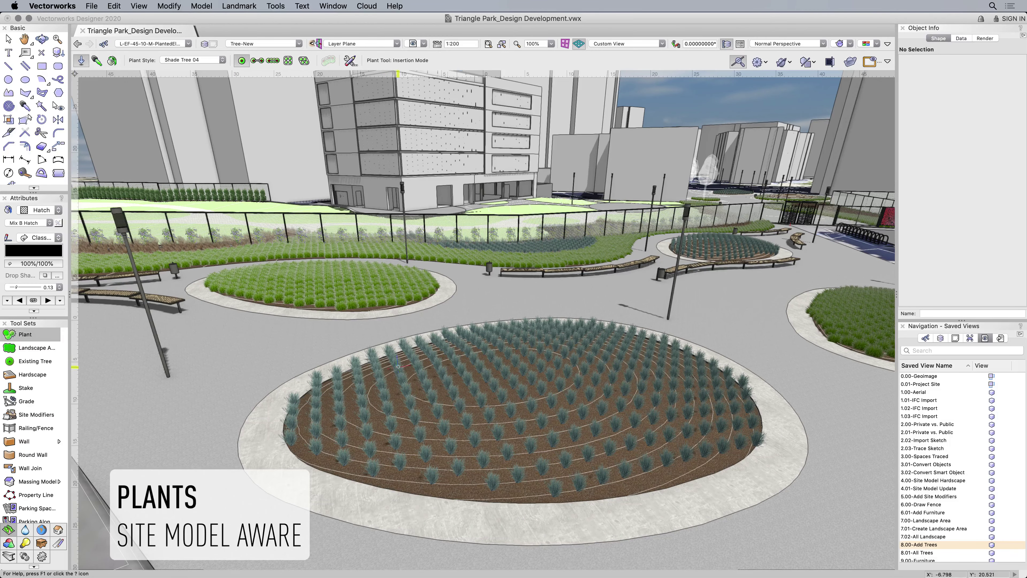
left_click(395, 370)
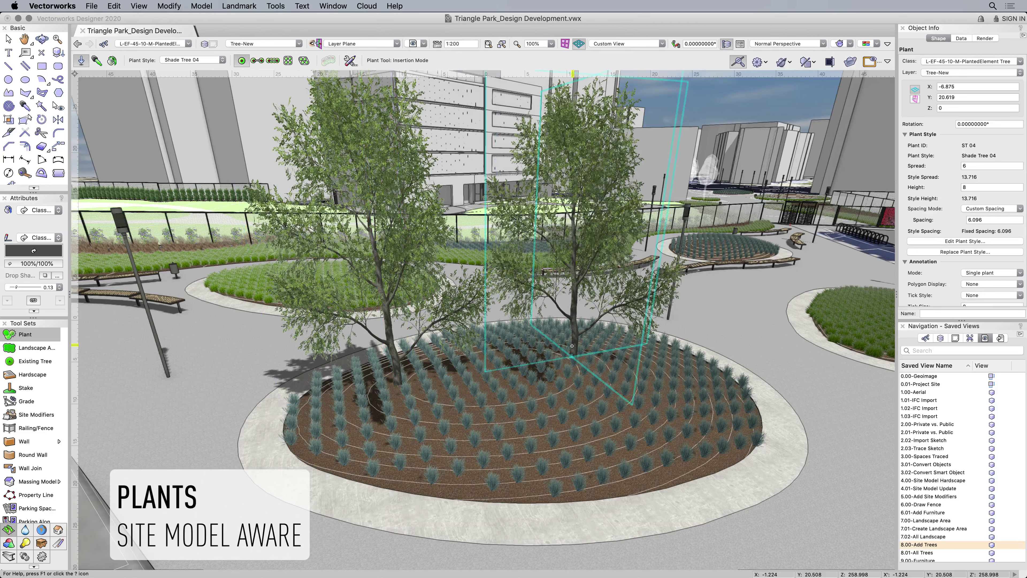
left_click(649, 406)
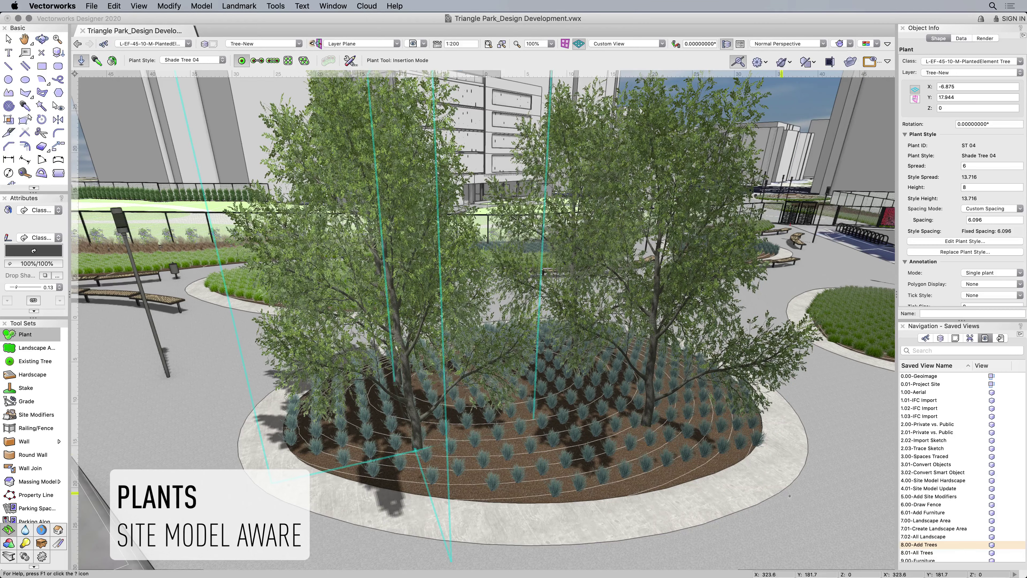
- In the 8.01-All Trees view, activate the Proposed Trees-3D layer to show 3D trees
double_click(968, 552)
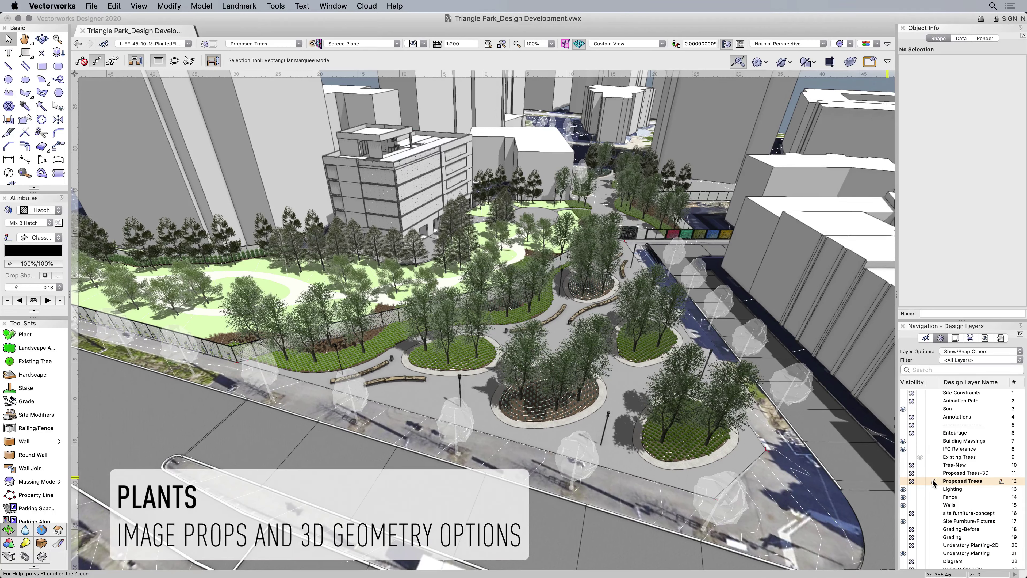
left_click(903, 457)
left_click(933, 473)
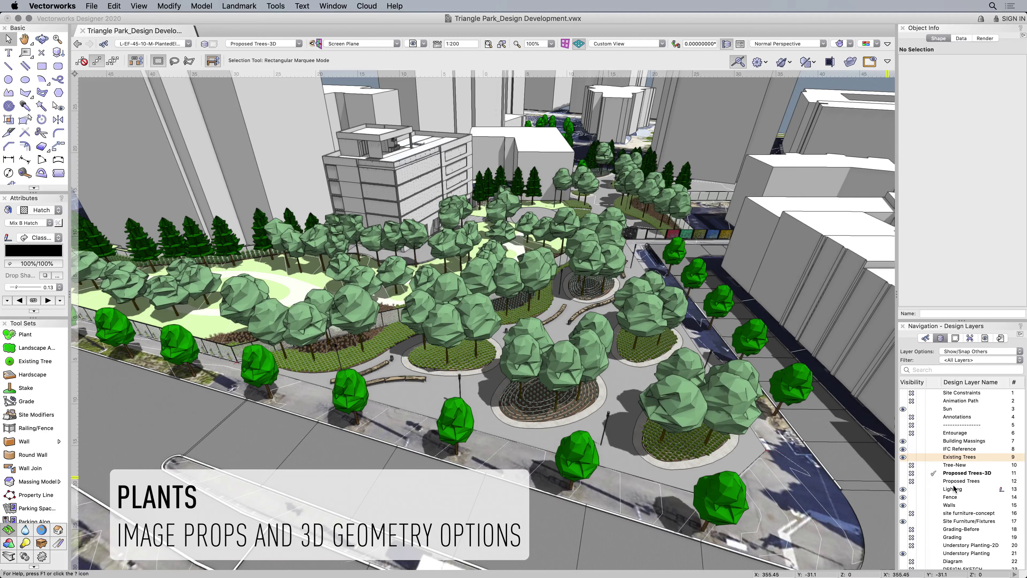